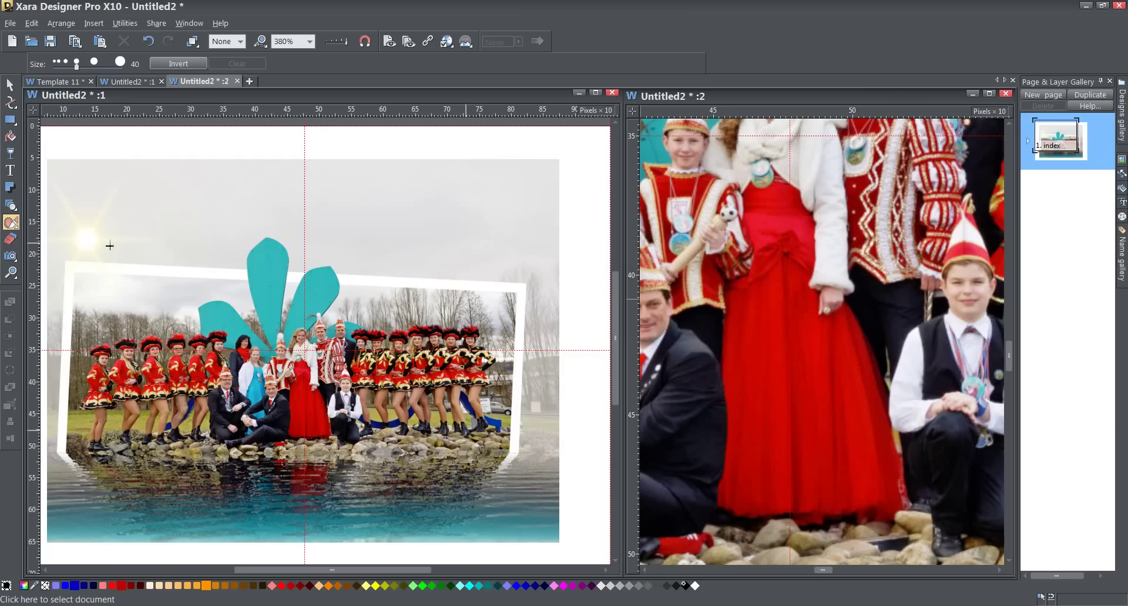
Step: Draw an 800 by 600 rectangle region over the entire photo with the Rectangle region tool
{"action": "mouse_move", "coordinate": [11, 223]}
{"action": "left_click", "coordinate": [70, 224]}
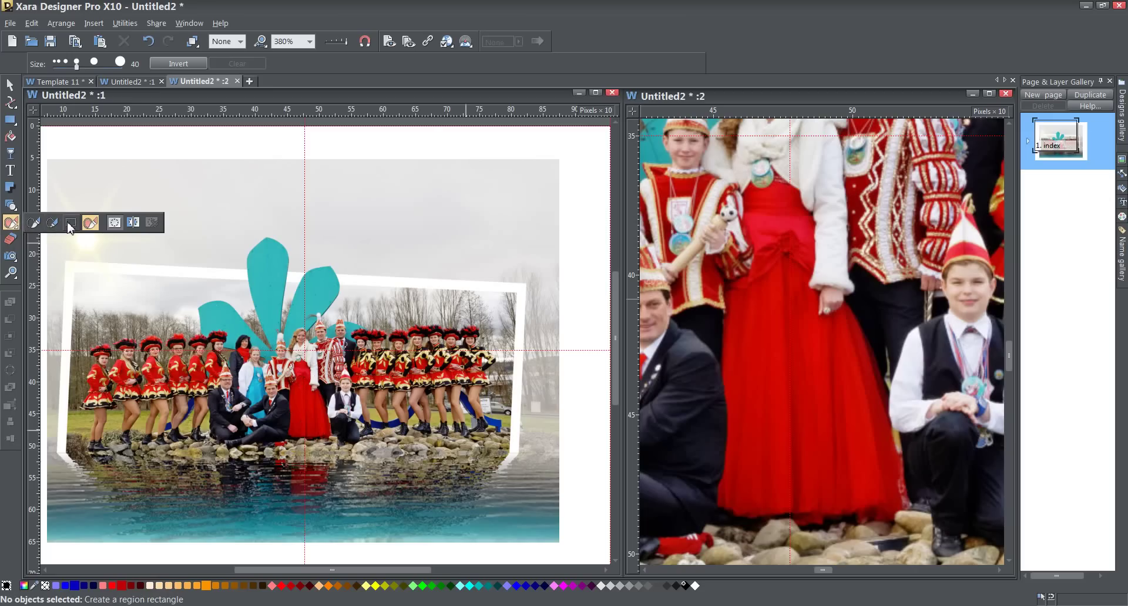
{"action": "left_click", "coordinate": [69, 226]}
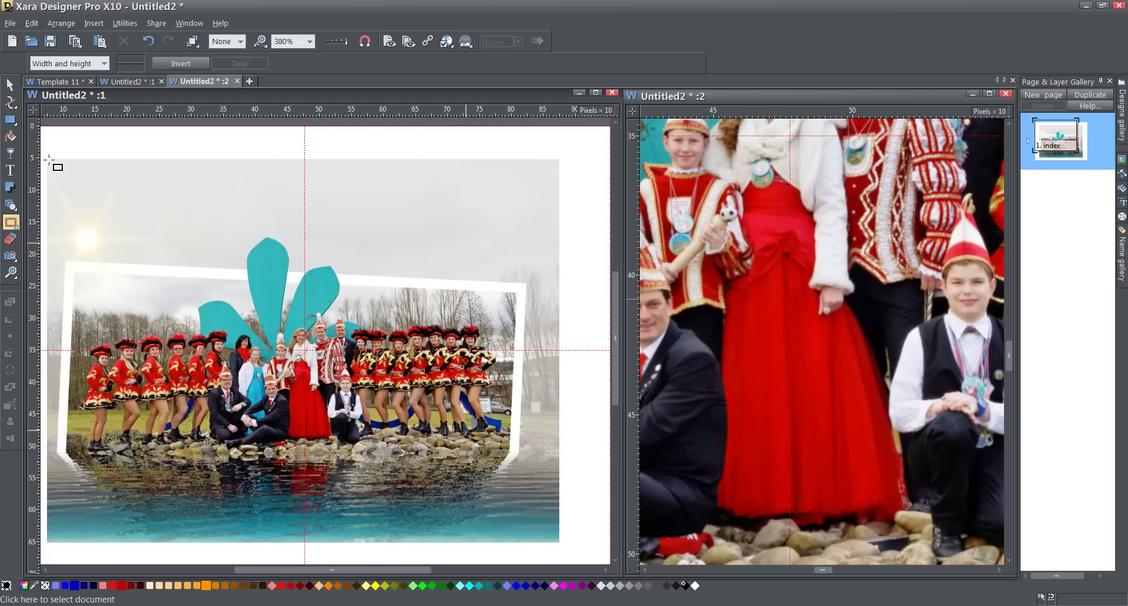
{"action": "mouse_move", "coordinate": [19, 223]}
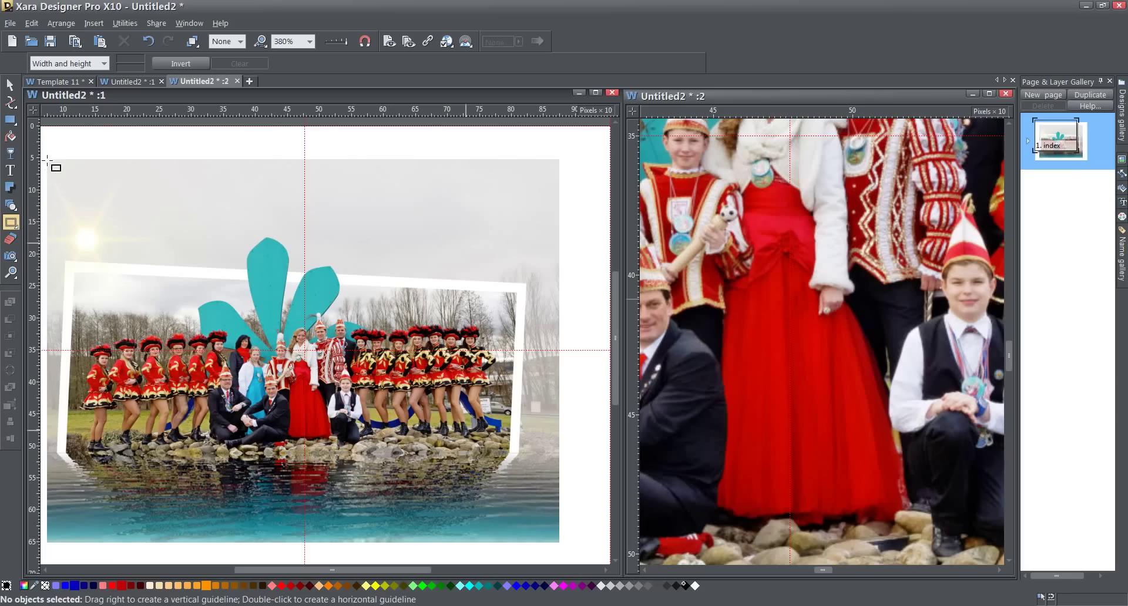
{"action": "left_click_drag", "start_coordinate": [47, 160], "coordinate": [558, 496]}
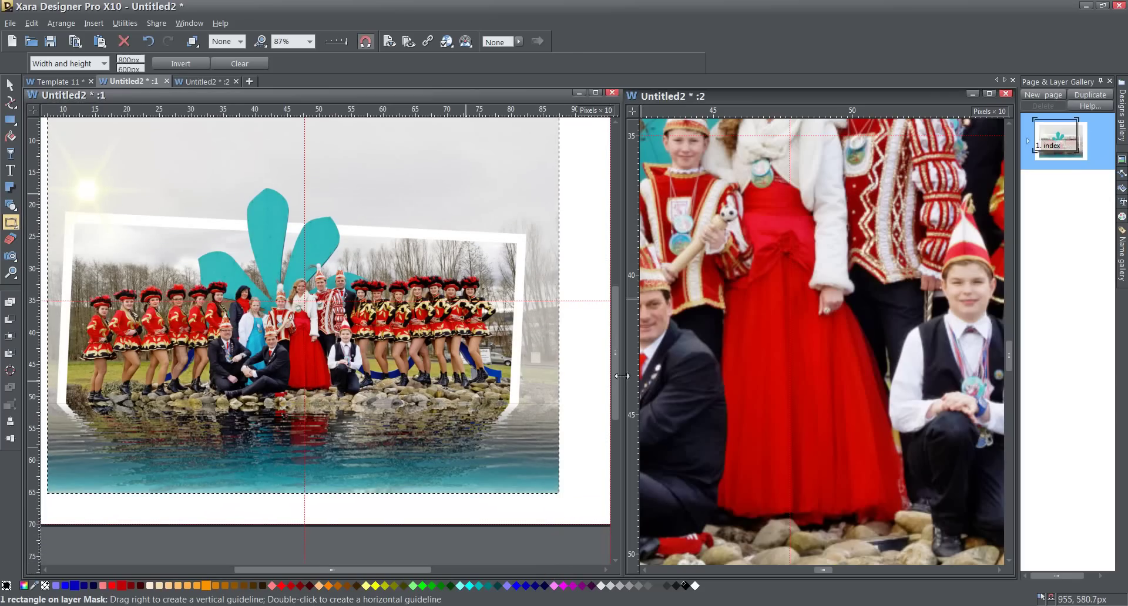
{"action": "scroll", "coordinate": [616, 382], "scroll_direction": "up", "scroll_amount": 3}
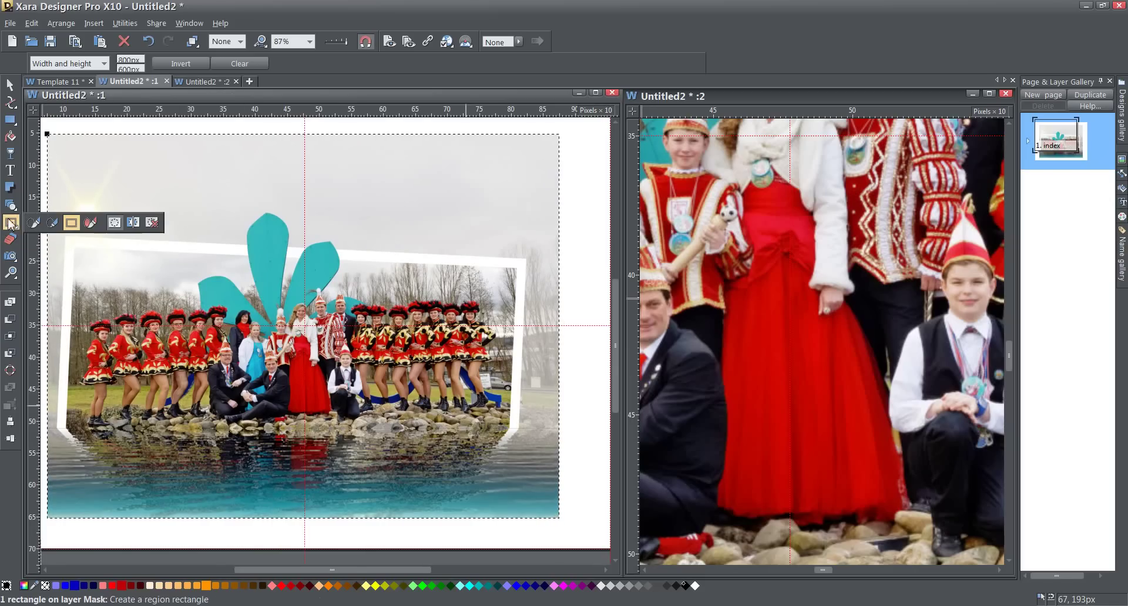
Step: Switch to the Mask Painter tool and activate the right close-up view of the dress
{"action": "left_click", "coordinate": [90, 222]}
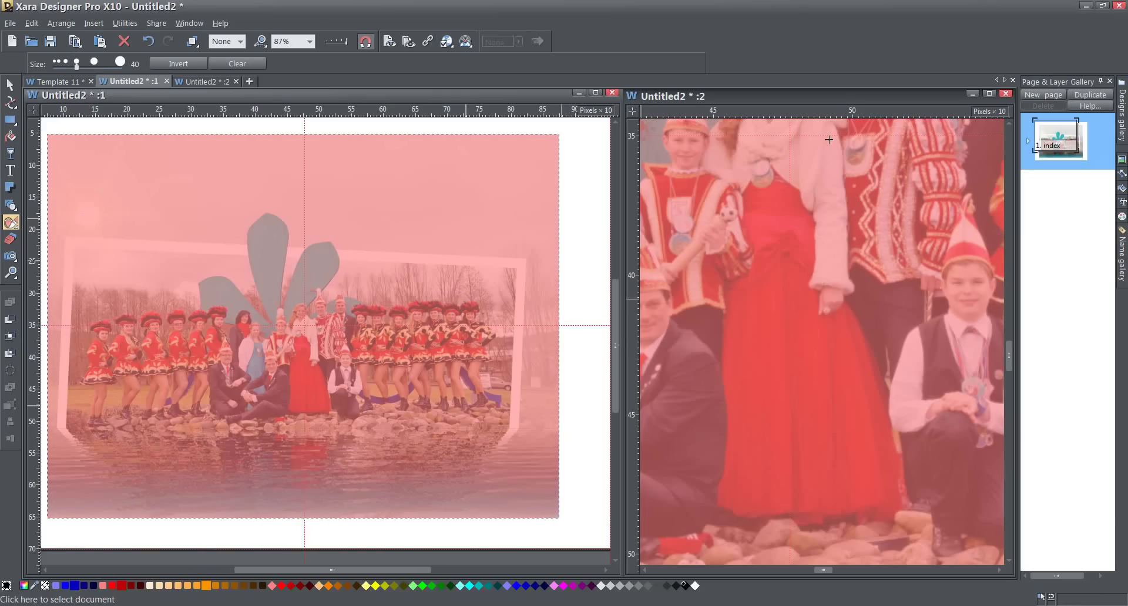
{"action": "left_click", "coordinate": [794, 95]}
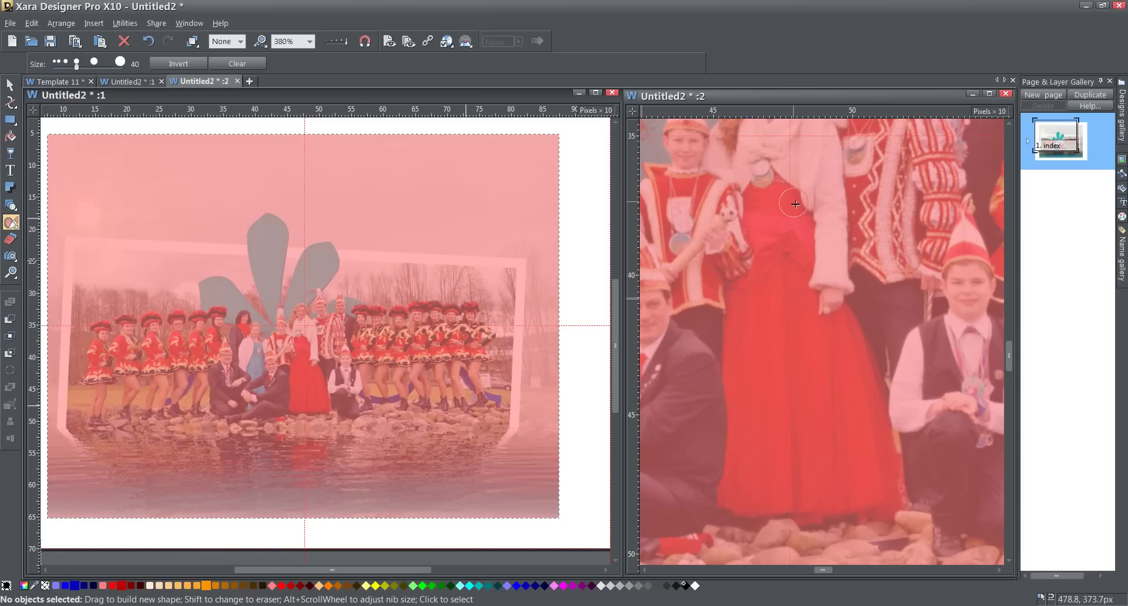
Step: Erase the mask over the woman's red dress with a Shift-held brush stroke
{"action": "key", "text": "shift"}
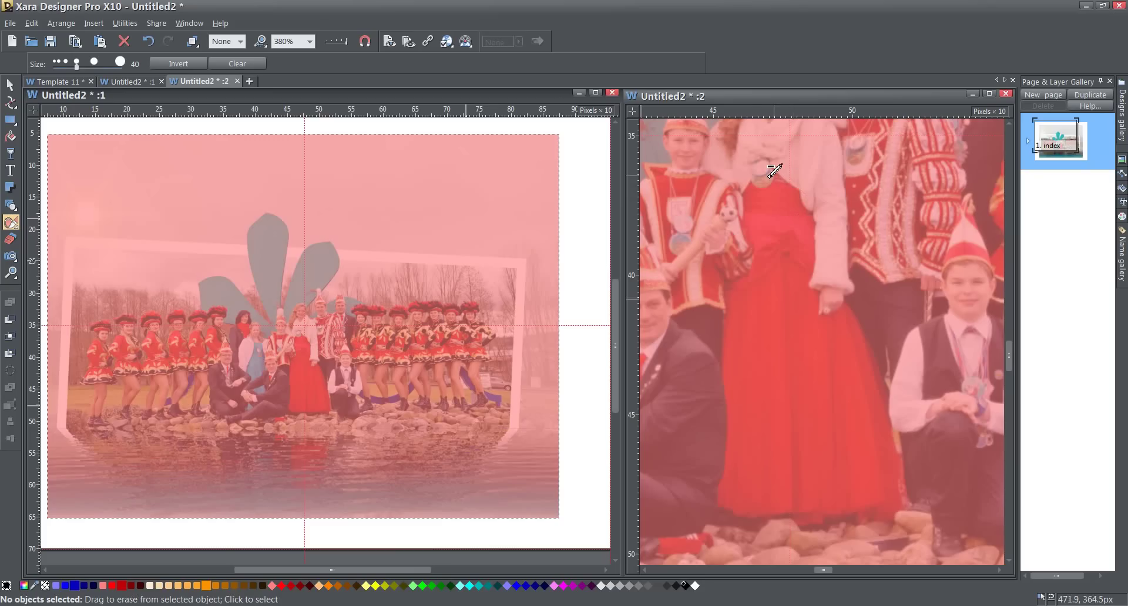
{"action": "mouse_move", "coordinate": [763, 167]}
{"action": "left_mouse_down"}
{"action": "mouse_move", "coordinate": [813, 209]}
{"action": "mouse_move", "coordinate": [793, 191]}
{"action": "mouse_move", "coordinate": [820, 245]}
{"action": "mouse_move", "coordinate": [808, 306]}
{"action": "mouse_move", "coordinate": [816, 289]}
{"action": "mouse_move", "coordinate": [843, 311]}
{"action": "mouse_move", "coordinate": [878, 396]}
{"action": "mouse_move", "coordinate": [865, 325]}
{"action": "mouse_move", "coordinate": [876, 350]}
{"action": "mouse_move", "coordinate": [904, 457]}
{"action": "mouse_move", "coordinate": [902, 515]}
{"action": "mouse_move", "coordinate": [770, 528]}
{"action": "mouse_move", "coordinate": [726, 501]}
{"action": "mouse_move", "coordinate": [734, 384]}
{"action": "mouse_move", "coordinate": [723, 327]}
{"action": "mouse_move", "coordinate": [739, 294]}
{"action": "mouse_move", "coordinate": [777, 282]}
{"action": "mouse_move", "coordinate": [764, 280]}
{"action": "mouse_move", "coordinate": [761, 191]}
{"action": "mouse_move", "coordinate": [765, 266]}
{"action": "mouse_move", "coordinate": [749, 288]}
{"action": "mouse_move", "coordinate": [777, 301]}
{"action": "mouse_move", "coordinate": [796, 210]}
{"action": "mouse_move", "coordinate": [789, 320]}
{"action": "mouse_move", "coordinate": [764, 329]}
{"action": "mouse_move", "coordinate": [750, 317]}
{"action": "mouse_move", "coordinate": [742, 476]}
{"action": "mouse_move", "coordinate": [825, 329]}
{"action": "mouse_move", "coordinate": [758, 414]}
{"action": "mouse_move", "coordinate": [825, 315]}
{"action": "mouse_move", "coordinate": [846, 434]}
{"action": "mouse_move", "coordinate": [875, 376]}
{"action": "mouse_move", "coordinate": [858, 442]}
{"action": "mouse_move", "coordinate": [863, 405]}
{"action": "mouse_move", "coordinate": [879, 482]}
{"action": "mouse_move", "coordinate": [804, 506]}
{"action": "mouse_move", "coordinate": [857, 470]}
{"action": "mouse_move", "coordinate": [857, 421]}
{"action": "mouse_move", "coordinate": [825, 414]}
{"action": "mouse_move", "coordinate": [814, 443]}
{"action": "left_mouse_up"}
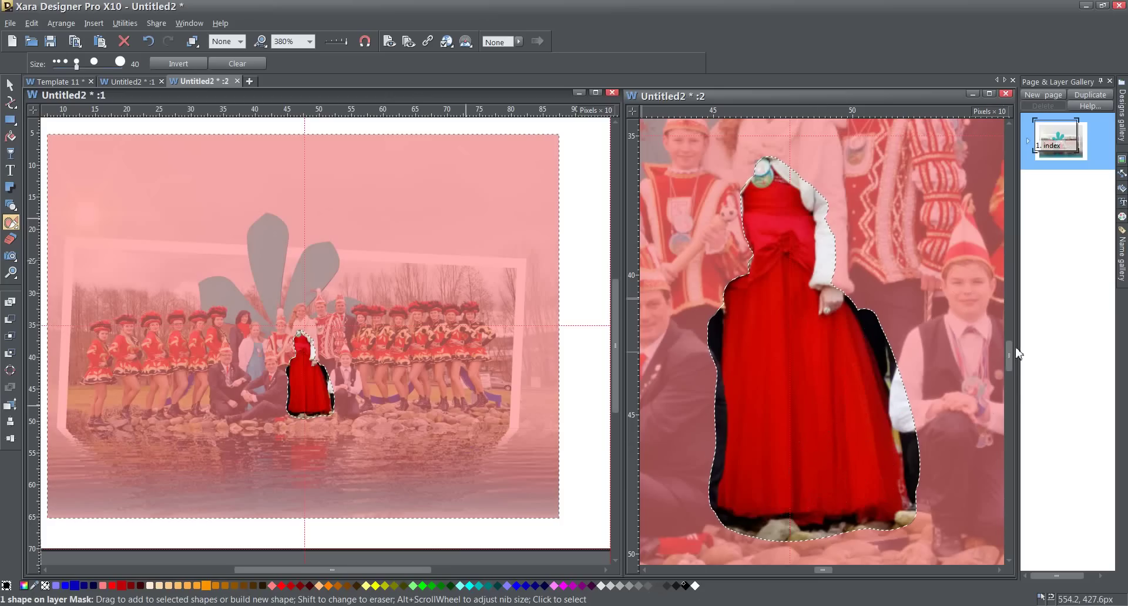
Step: Erase the mask over the red dress's water reflection, then reselect the mask shape
{"action": "left_click_drag", "start_coordinate": [1010, 350], "coordinate": [1018, 382]}
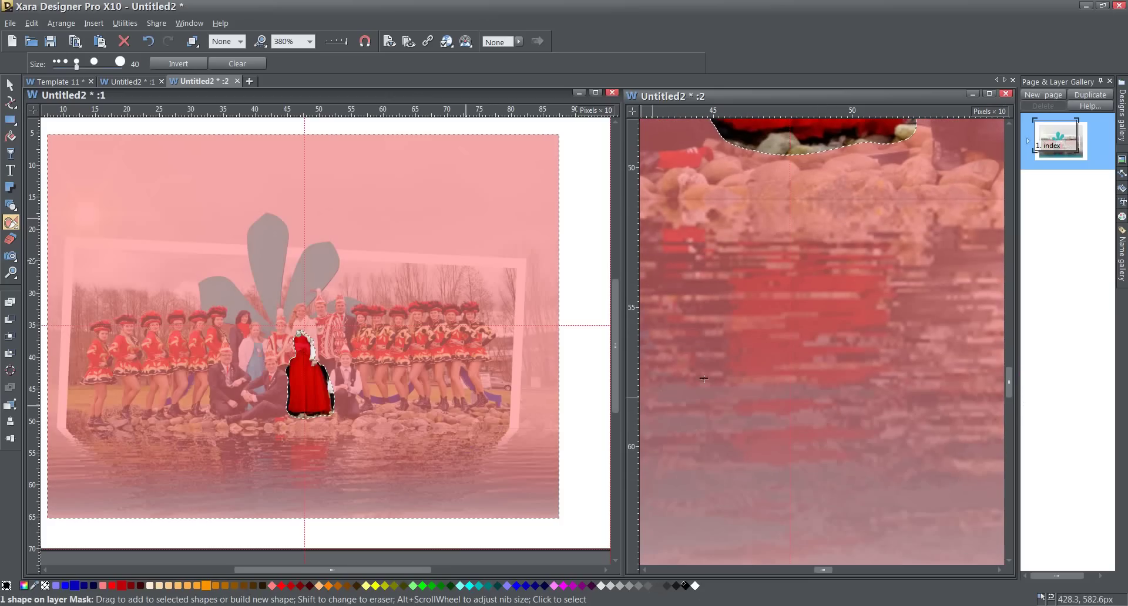
{"action": "key", "text": "shift"}
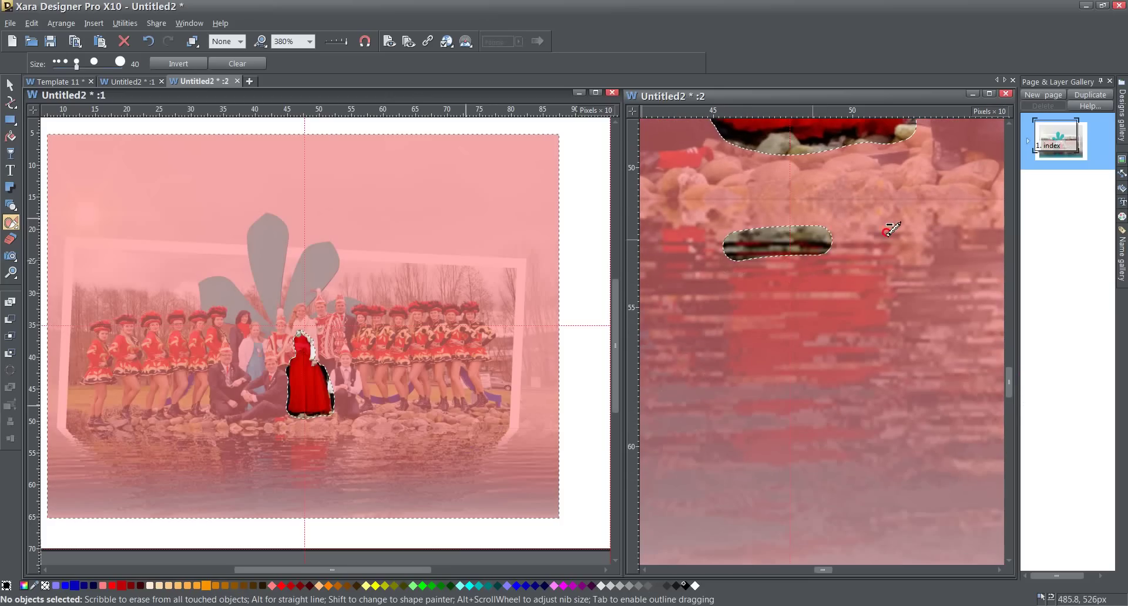
{"action": "mouse_move", "coordinate": [888, 230]}
{"action": "left_mouse_down"}
{"action": "mouse_move", "coordinate": [728, 276]}
{"action": "mouse_move", "coordinate": [881, 288]}
{"action": "mouse_move", "coordinate": [791, 304]}
{"action": "mouse_move", "coordinate": [755, 289]}
{"action": "mouse_move", "coordinate": [728, 294]}
{"action": "mouse_move", "coordinate": [734, 338]}
{"action": "mouse_move", "coordinate": [716, 373]}
{"action": "mouse_move", "coordinate": [858, 406]}
{"action": "mouse_move", "coordinate": [758, 411]}
{"action": "mouse_move", "coordinate": [852, 440]}
{"action": "mouse_move", "coordinate": [887, 420]}
{"action": "mouse_move", "coordinate": [902, 382]}
{"action": "mouse_move", "coordinate": [853, 390]}
{"action": "mouse_move", "coordinate": [892, 387]}
{"action": "mouse_move", "coordinate": [735, 453]}
{"action": "mouse_move", "coordinate": [881, 375]}
{"action": "mouse_move", "coordinate": [899, 276]}
{"action": "mouse_move", "coordinate": [907, 352]}
{"action": "mouse_move", "coordinate": [741, 273]}
{"action": "mouse_move", "coordinate": [723, 281]}
{"action": "mouse_move", "coordinate": [720, 346]}
{"action": "mouse_move", "coordinate": [758, 309]}
{"action": "mouse_move", "coordinate": [733, 388]}
{"action": "mouse_move", "coordinate": [756, 292]}
{"action": "left_mouse_up"}
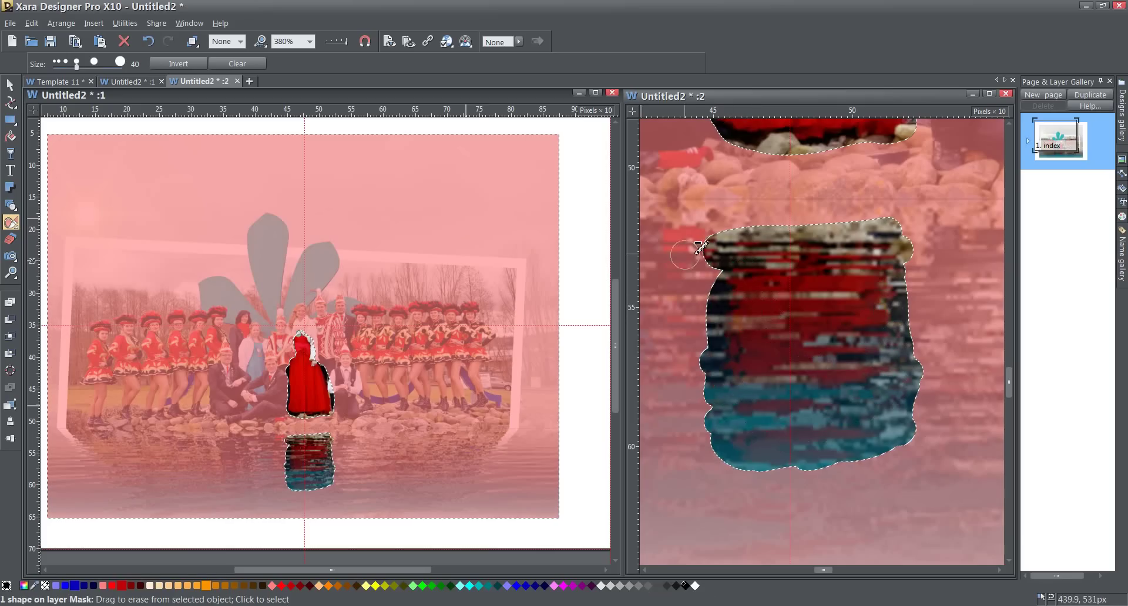
{"action": "key", "text": "Escape"}
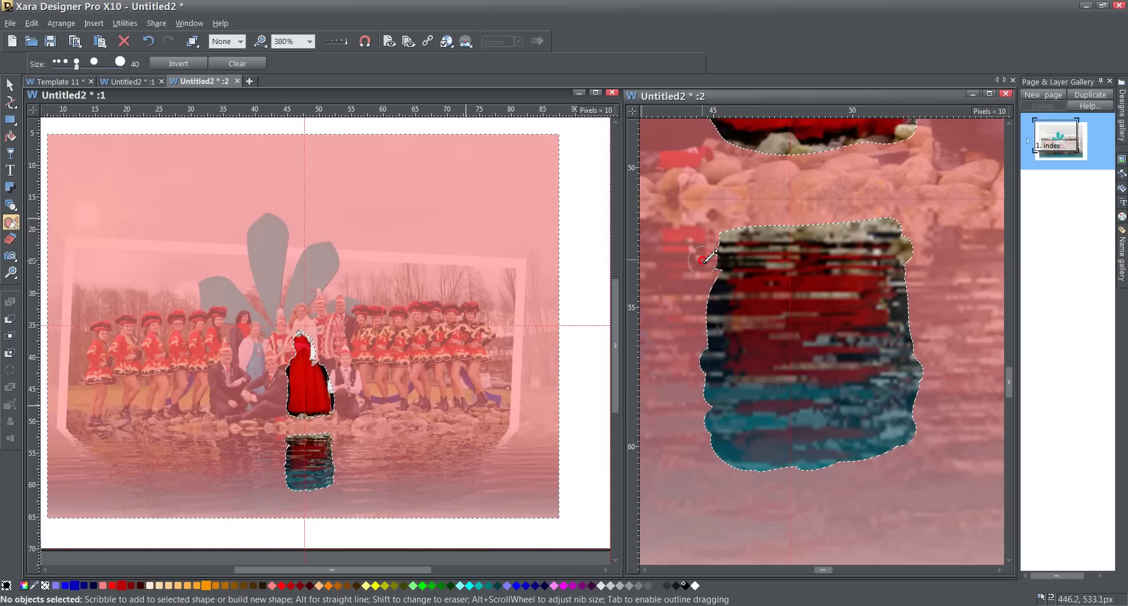
{"action": "left_click", "coordinate": [702, 263]}
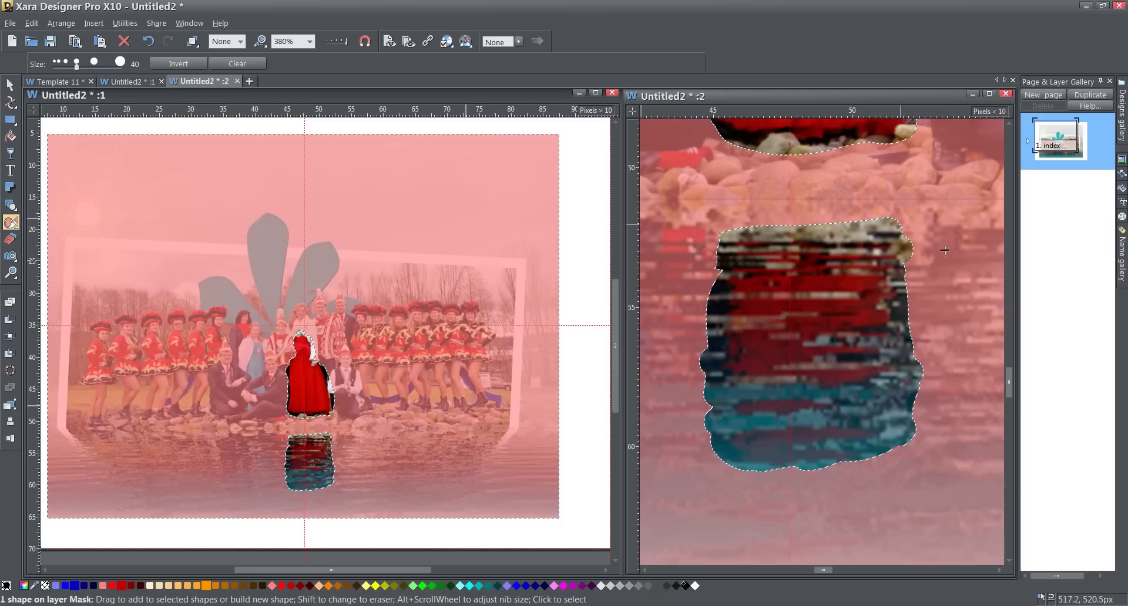
{"action": "left_click_drag", "start_coordinate": [1008, 382], "coordinate": [1015, 358]}
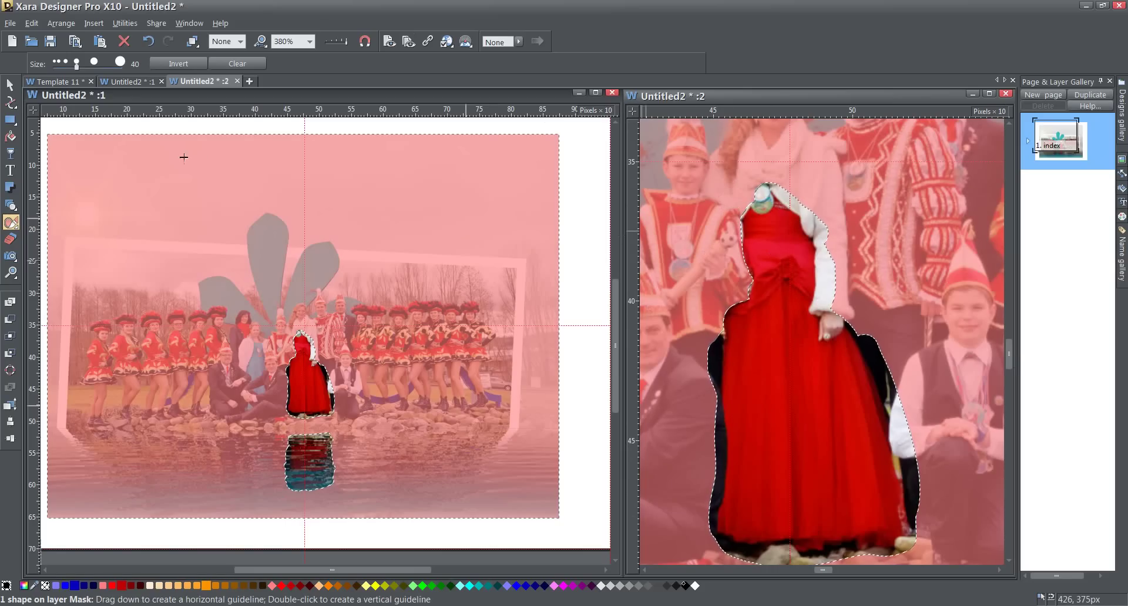
{"action": "mouse_move", "coordinate": [12, 255]}
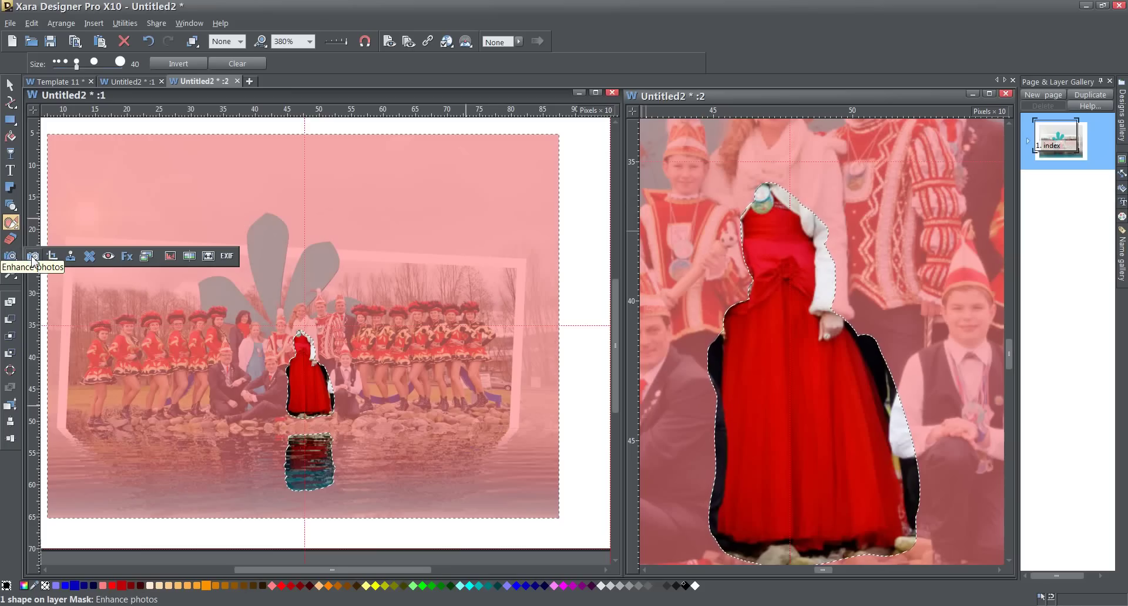
Step: Choose Enhance photos, Select colors to enhance, and show the 10% tolerance and fade settings
{"action": "left_click", "coordinate": [34, 258]}
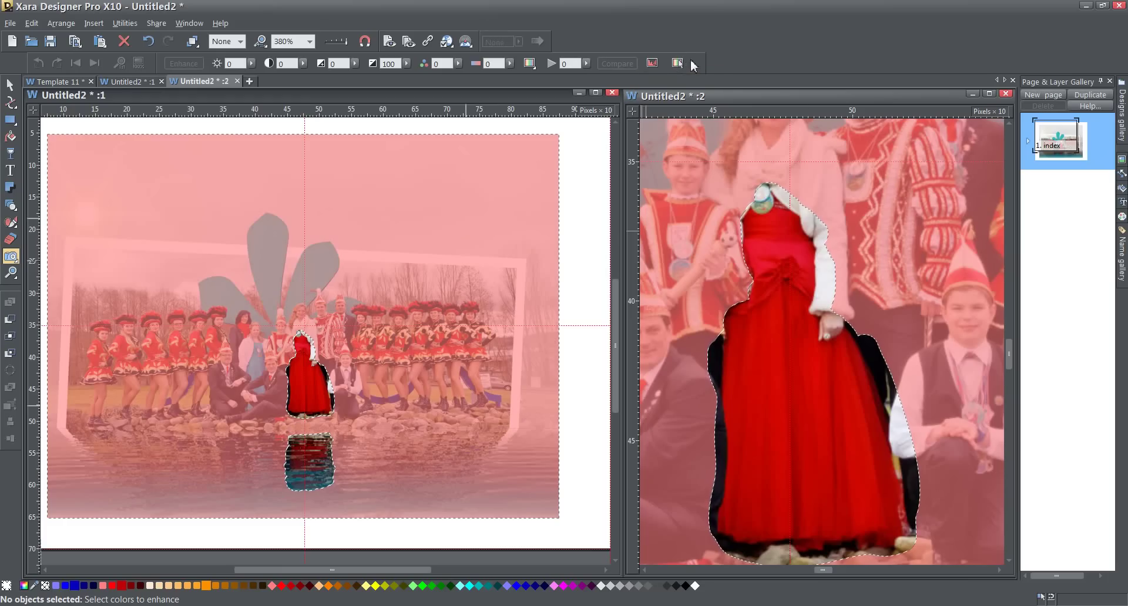
{"action": "left_click", "coordinate": [677, 62]}
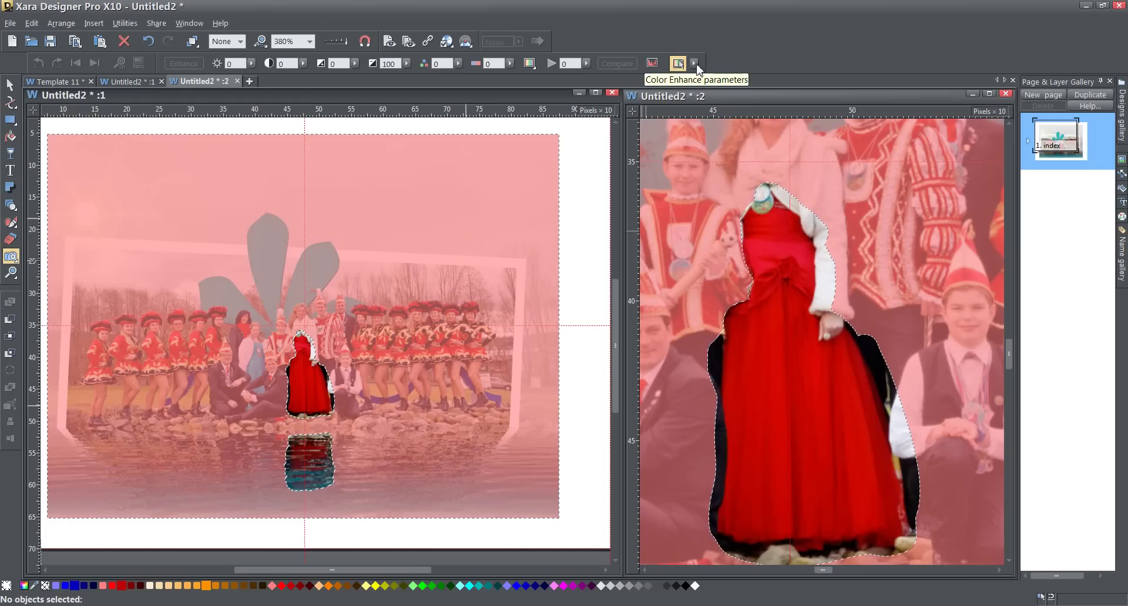
{"action": "left_click", "coordinate": [695, 63]}
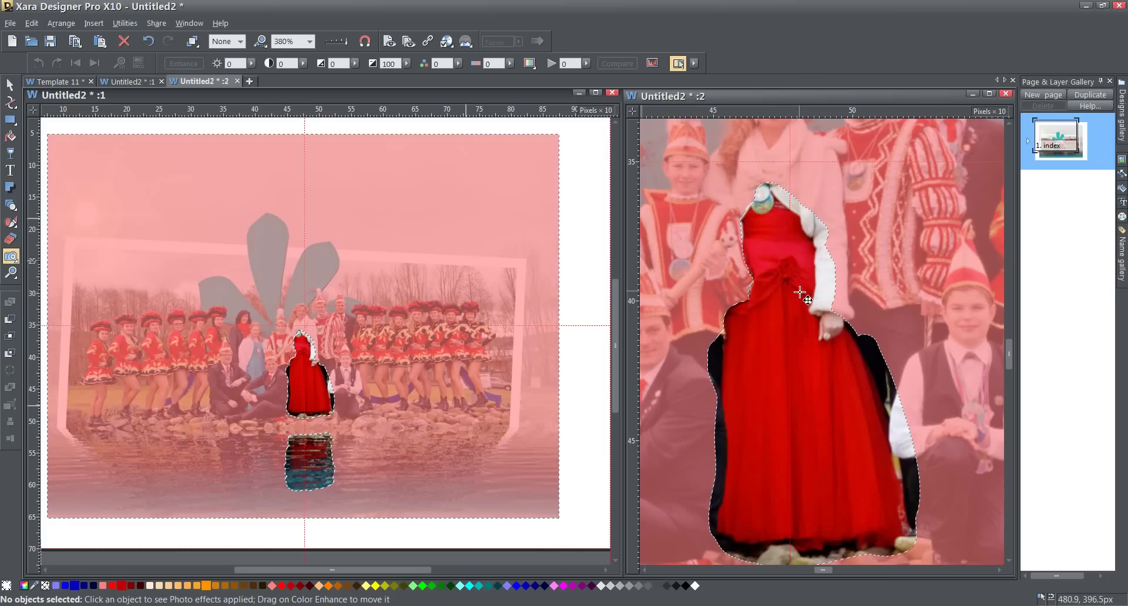
Step: Select the group photo and place a colour-enhance point on the red dress
{"action": "left_click", "coordinate": [805, 334]}
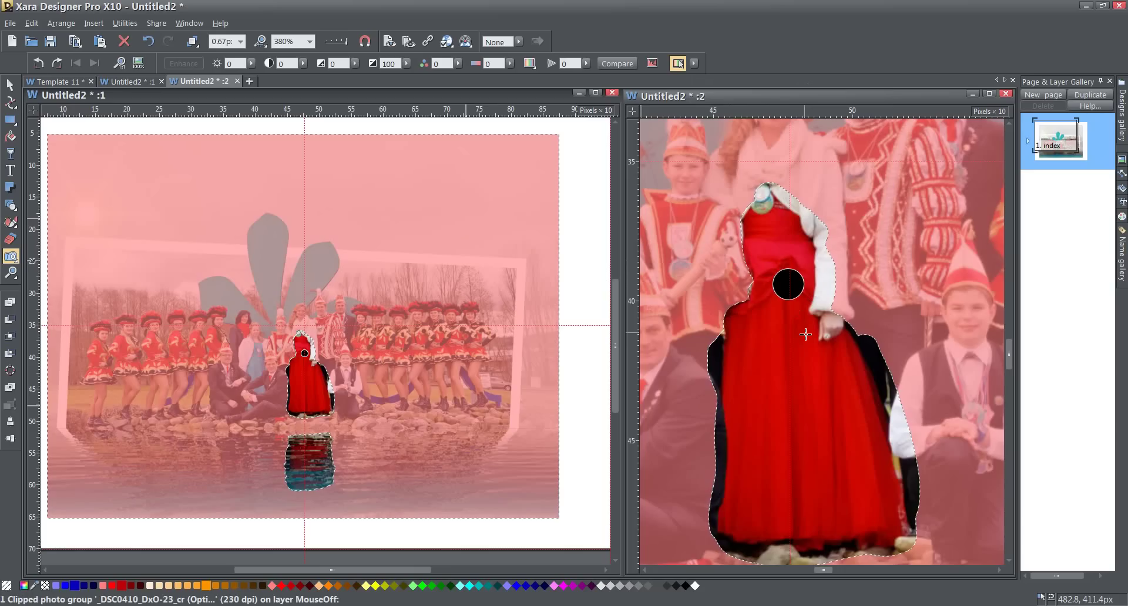
{"action": "left_click", "coordinate": [784, 285]}
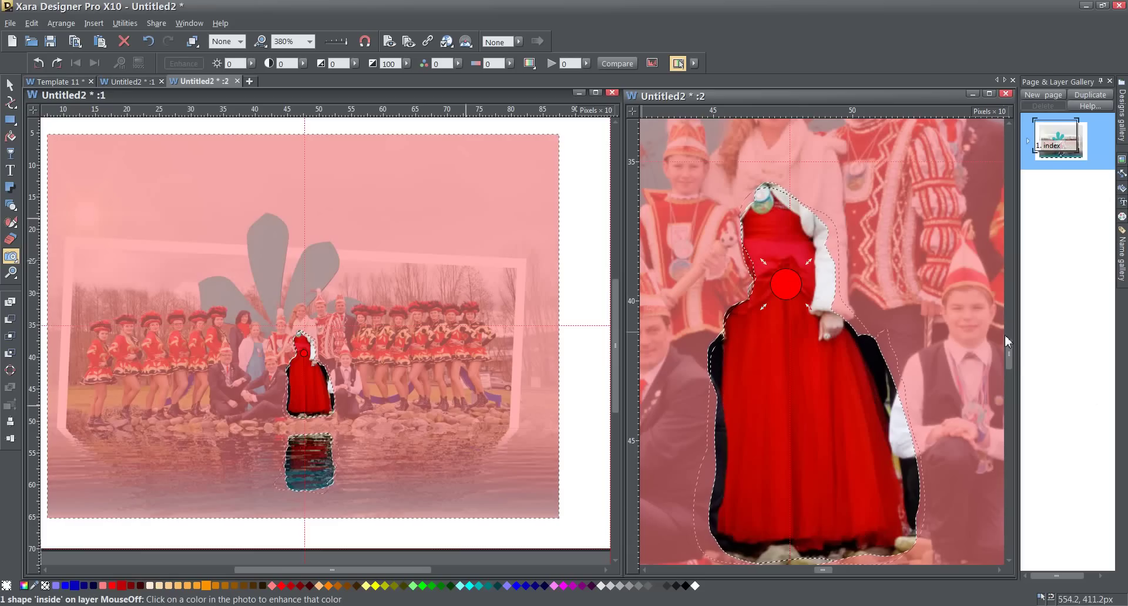
Step: Add colour-enhance points on the dress hem and on the dress's red water reflection
{"action": "left_click_drag", "start_coordinate": [1010, 349], "coordinate": [1007, 365]}
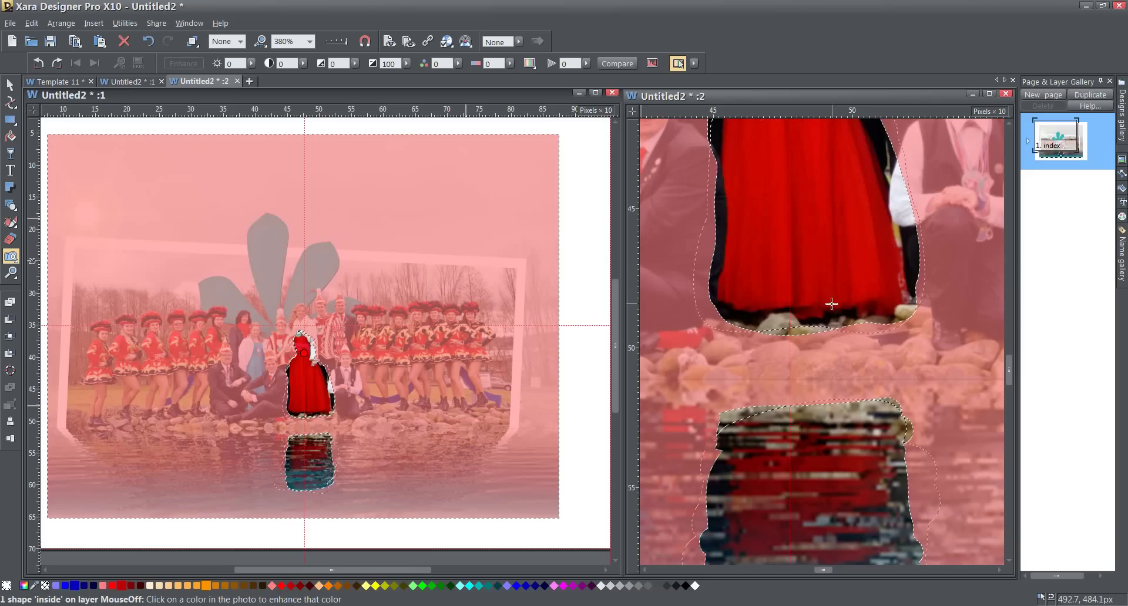
{"action": "left_click", "coordinate": [827, 276]}
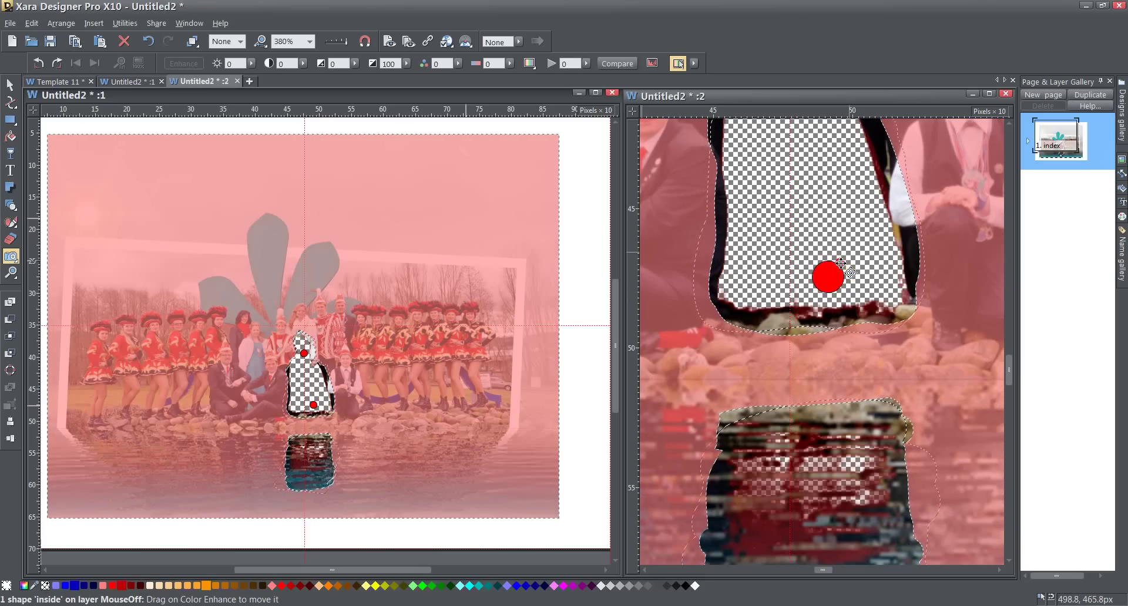
{"action": "left_click_drag", "start_coordinate": [832, 270], "coordinate": [824, 319]}
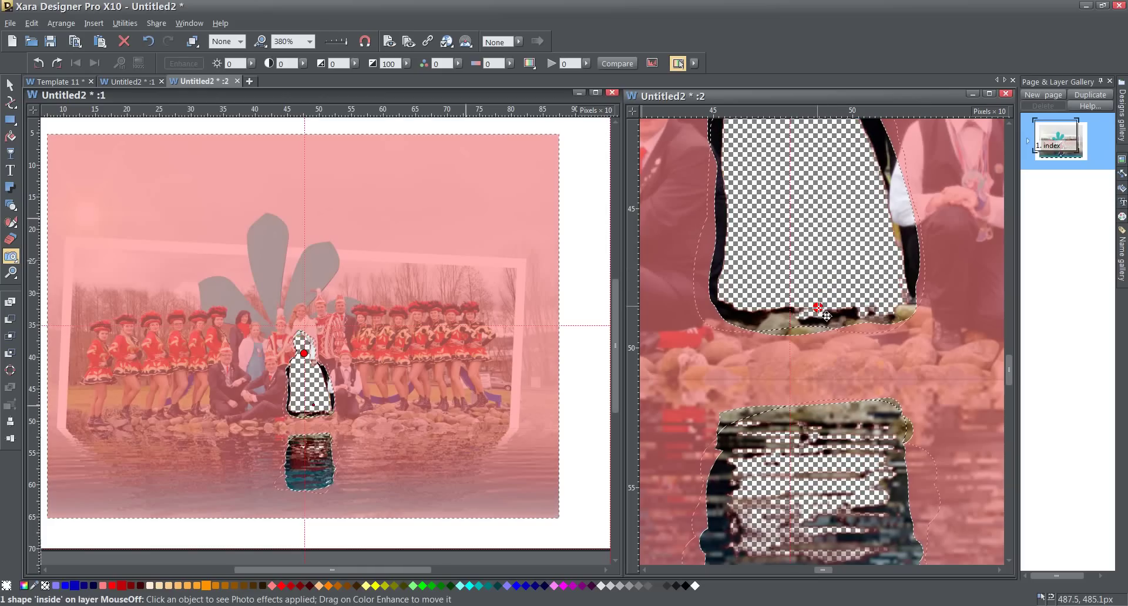
{"action": "left_click_drag", "start_coordinate": [1007, 367], "coordinate": [1007, 375]}
{"action": "left_click", "coordinate": [819, 164]}
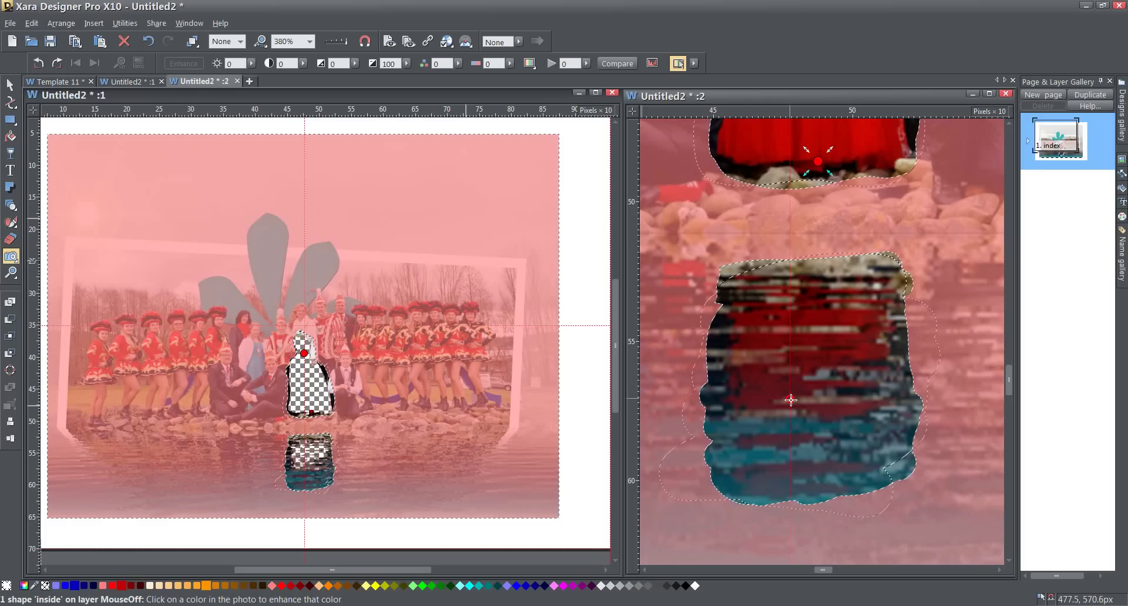
{"action": "left_click", "coordinate": [786, 403]}
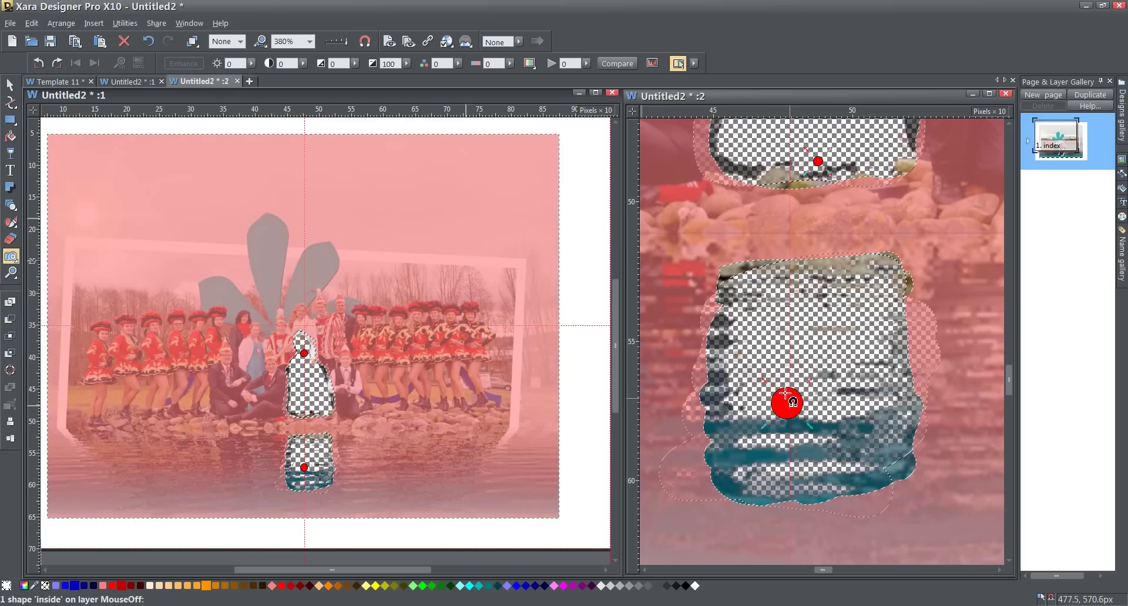
{"action": "left_click_drag", "start_coordinate": [786, 402], "coordinate": [772, 389]}
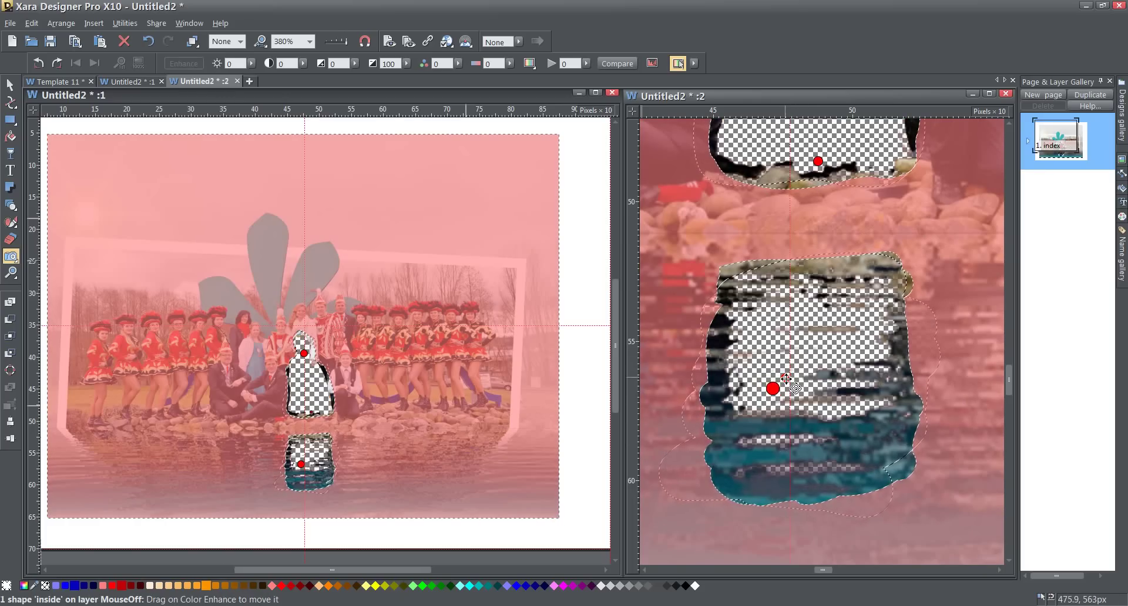
{"action": "left_click_drag", "start_coordinate": [780, 394], "coordinate": [776, 397]}
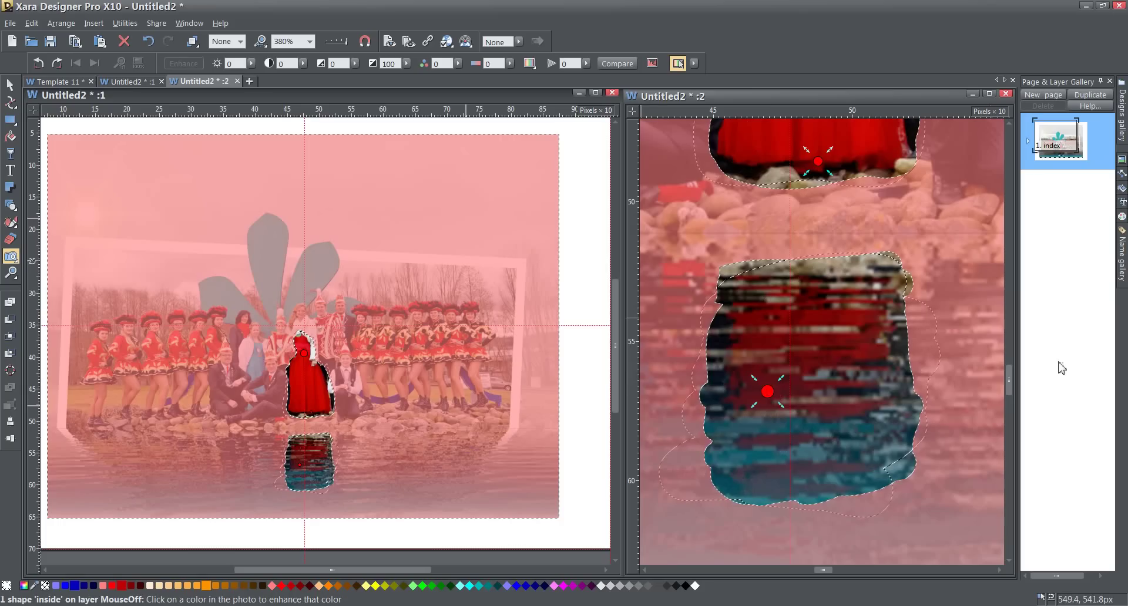
{"action": "left_click_drag", "start_coordinate": [1009, 387], "coordinate": [1019, 360]}
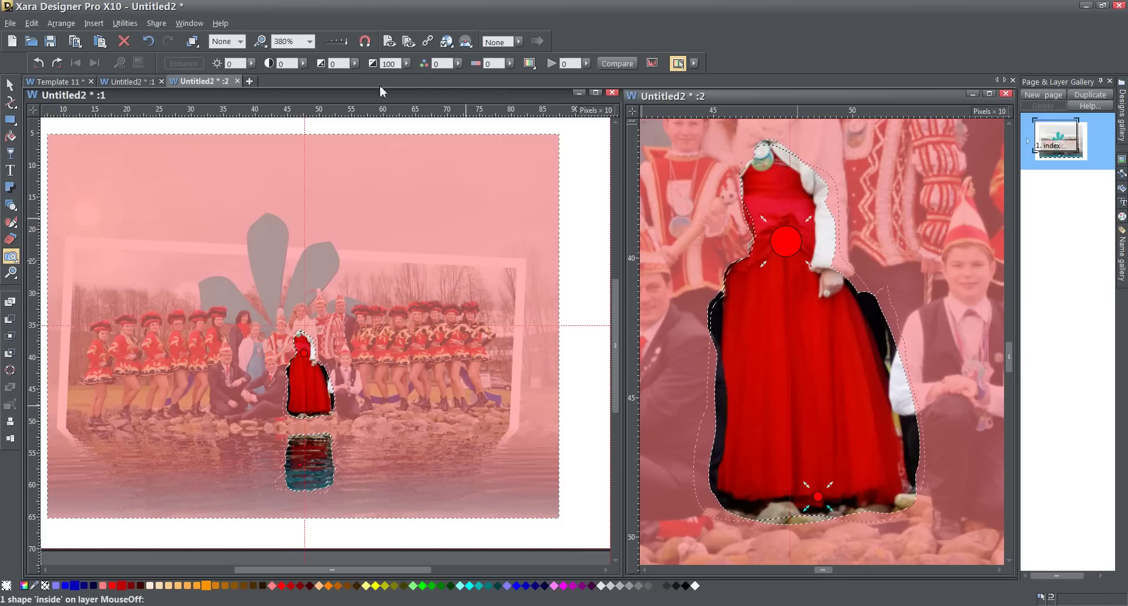
Step: Use Set photo hue to shift the hue toward blue and raise Strength until the dress turns turquoise
{"action": "left_click", "coordinate": [529, 63]}
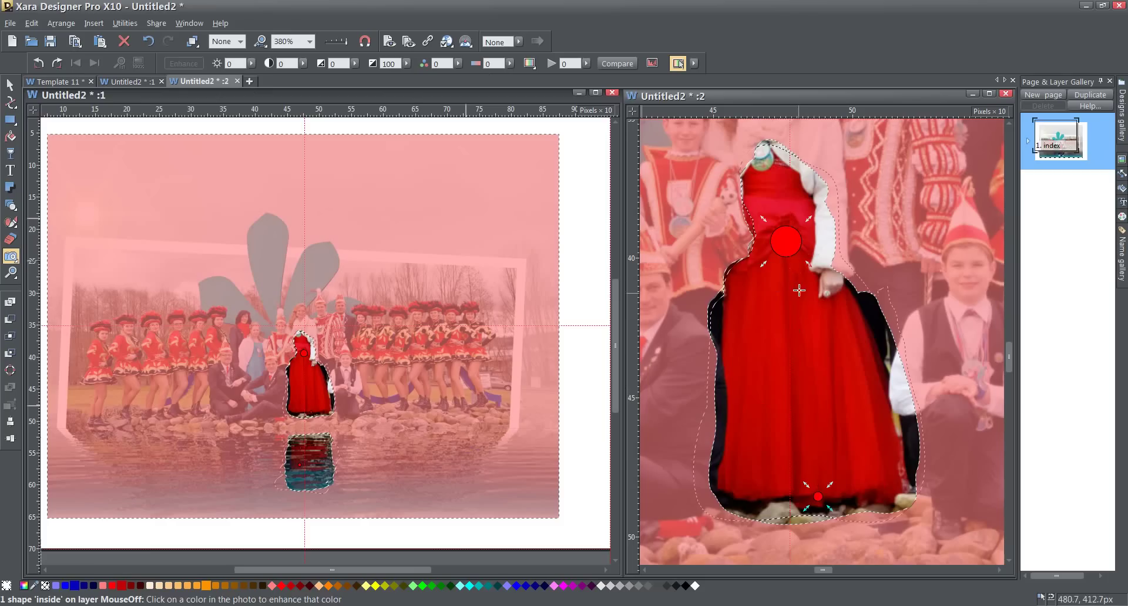
{"action": "left_click", "coordinate": [531, 63]}
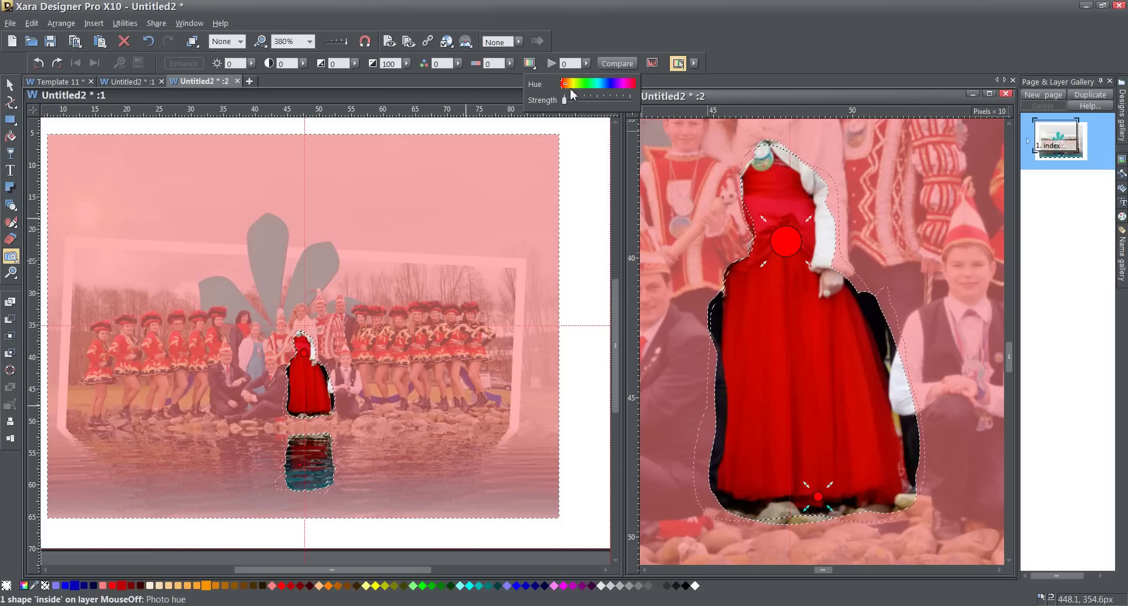
{"action": "left_click_drag", "start_coordinate": [559, 87], "coordinate": [589, 89]}
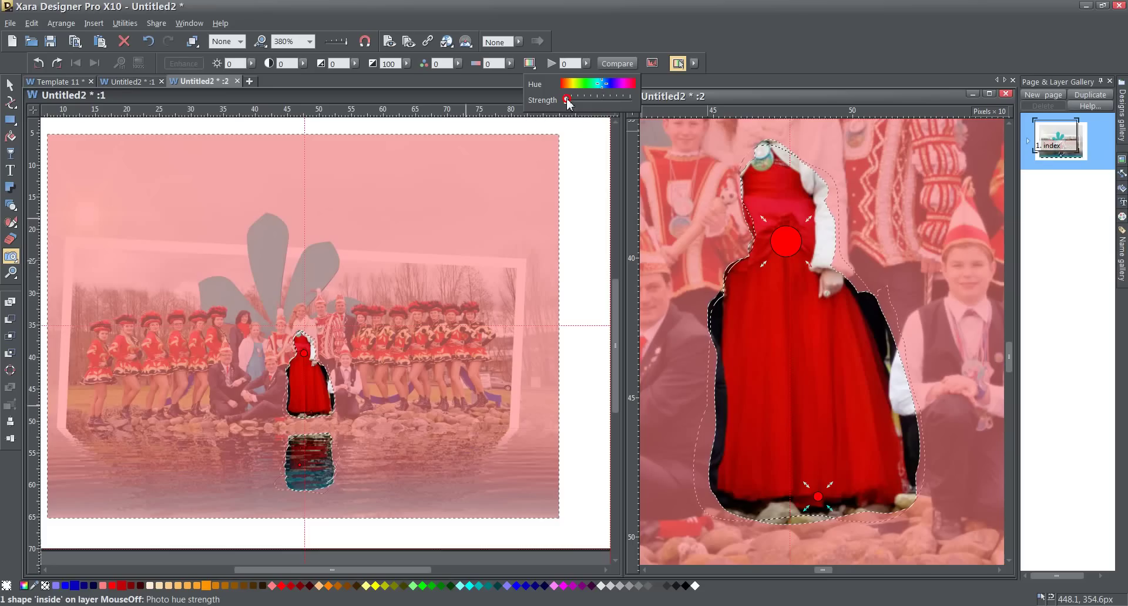
{"action": "left_click_drag", "start_coordinate": [567, 105], "coordinate": [632, 110]}
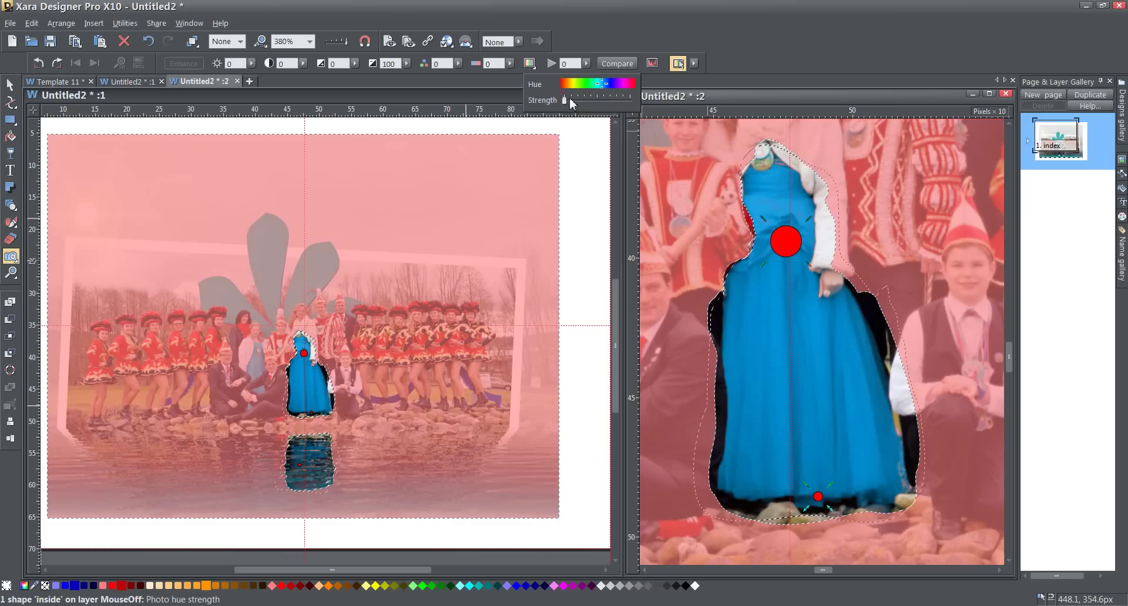
{"action": "left_click_drag", "start_coordinate": [599, 101], "coordinate": [631, 110]}
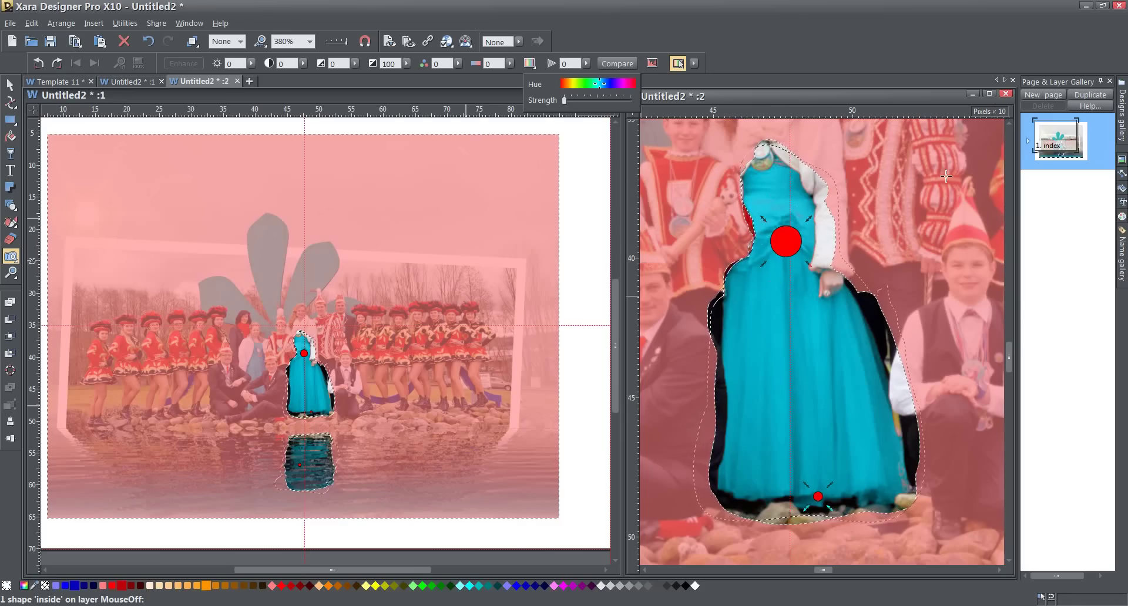
{"action": "left_click", "coordinate": [757, 104]}
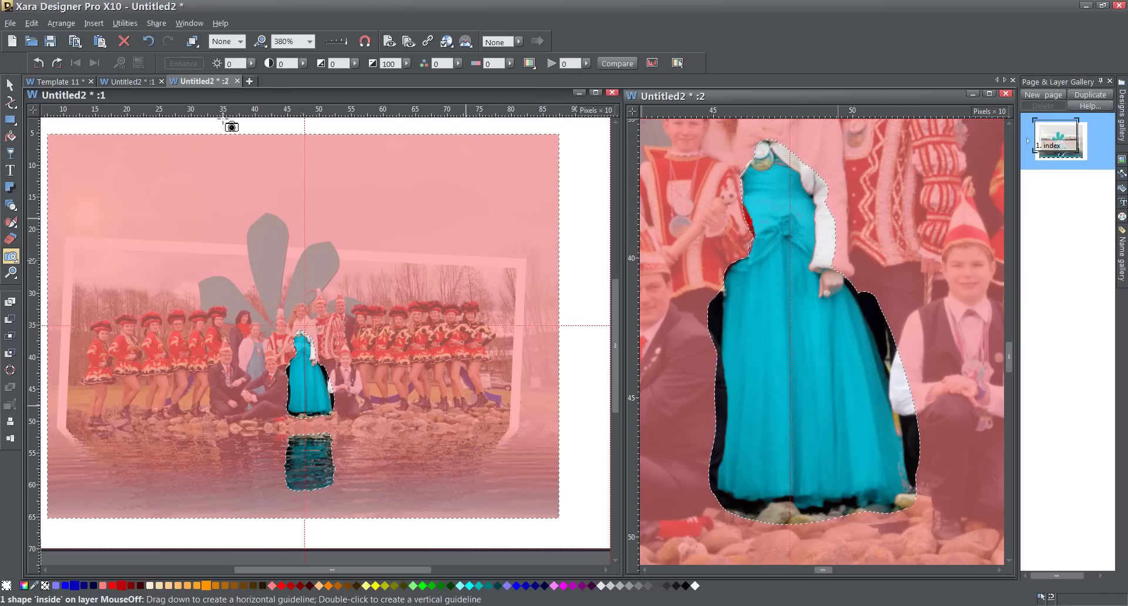
Step: Clear the mask with the Mask Painter's Clear button so the full photo shows
{"action": "mouse_move", "coordinate": [10, 262]}
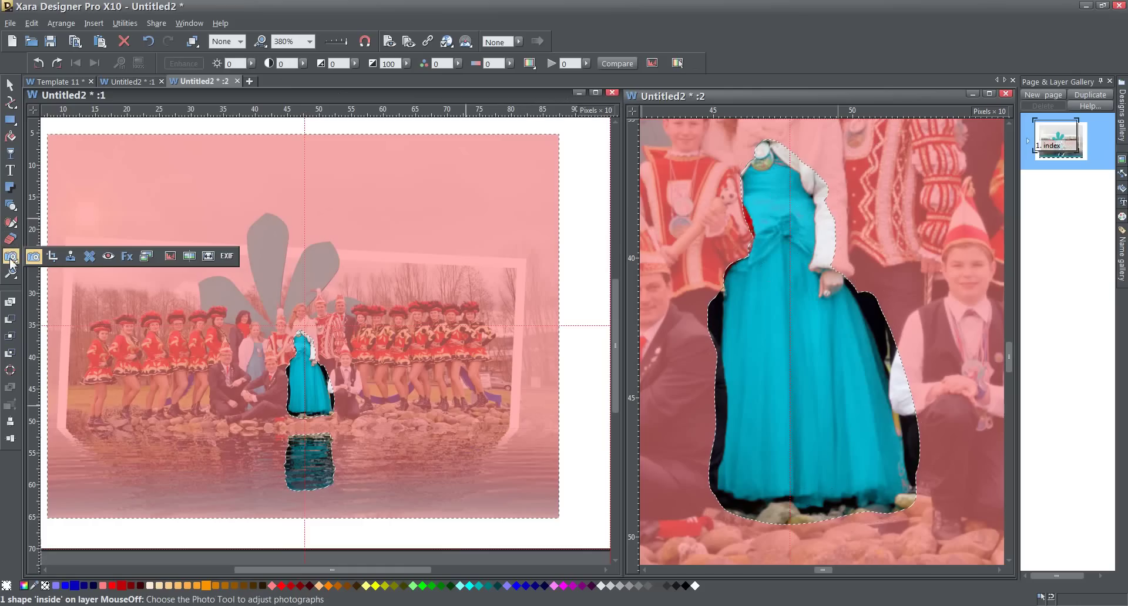
{"action": "left_click", "coordinate": [11, 222]}
{"action": "left_click", "coordinate": [156, 221]}
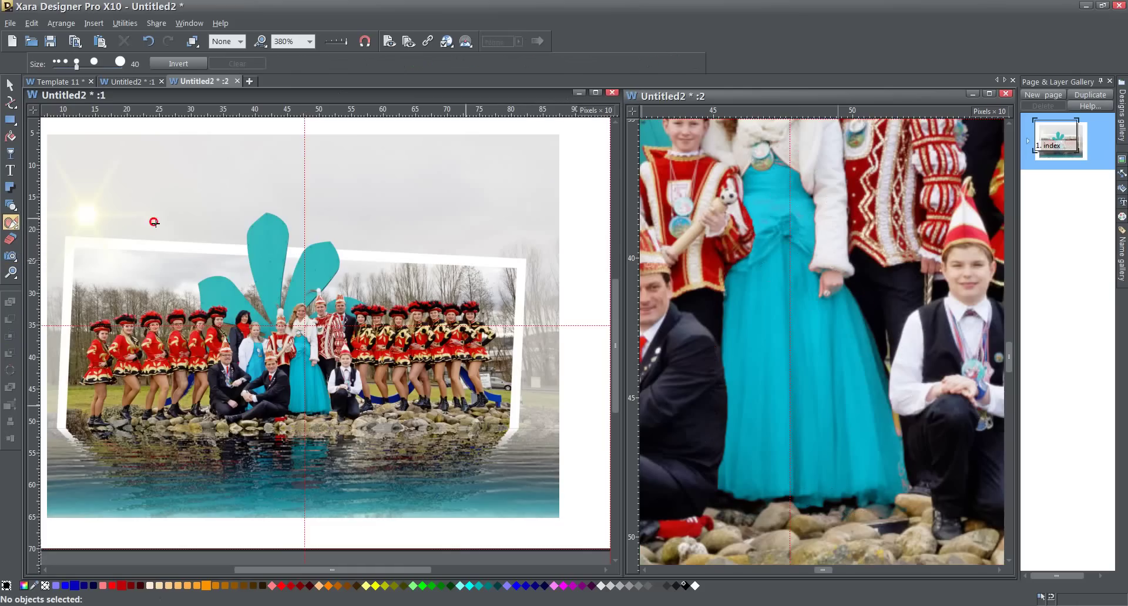